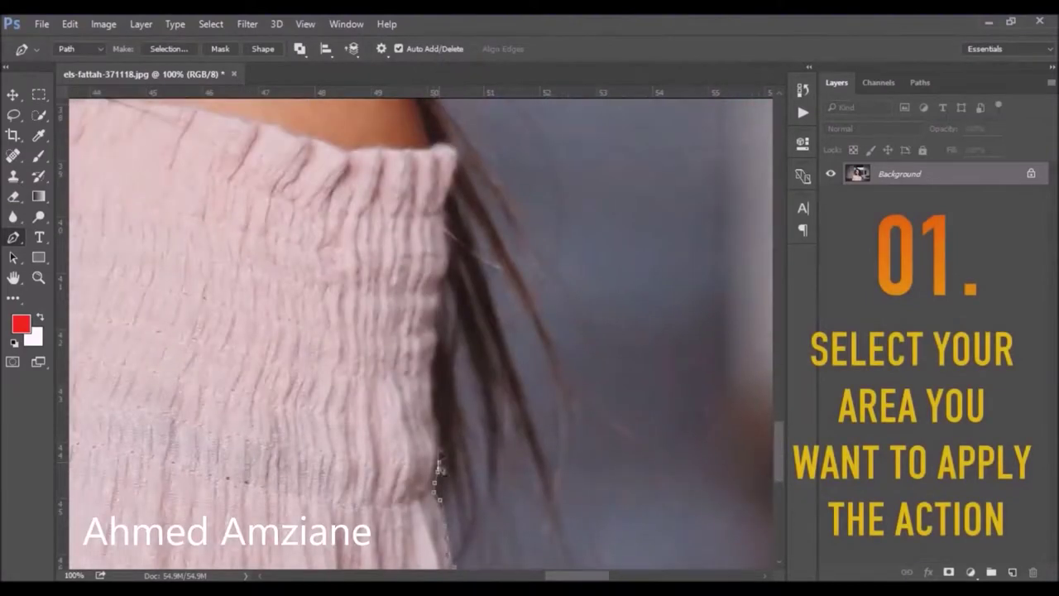
Trace a closed pen path around the pink top's edges and bring up the path's options menu
left_click(433, 377)
mouse_move(434, 377)
left_mouse_down()
mouse_move(454, 152)
mouse_move(497, 320)
mouse_move(248, 285)
mouse_move(563, 298)
mouse_move(437, 273)
mouse_move(355, 267)
mouse_move(648, 340)
mouse_move(501, 284)
mouse_move(734, 394)
mouse_move(428, 331)
mouse_move(629, 403)
mouse_move(579, 395)
left_mouse_up()
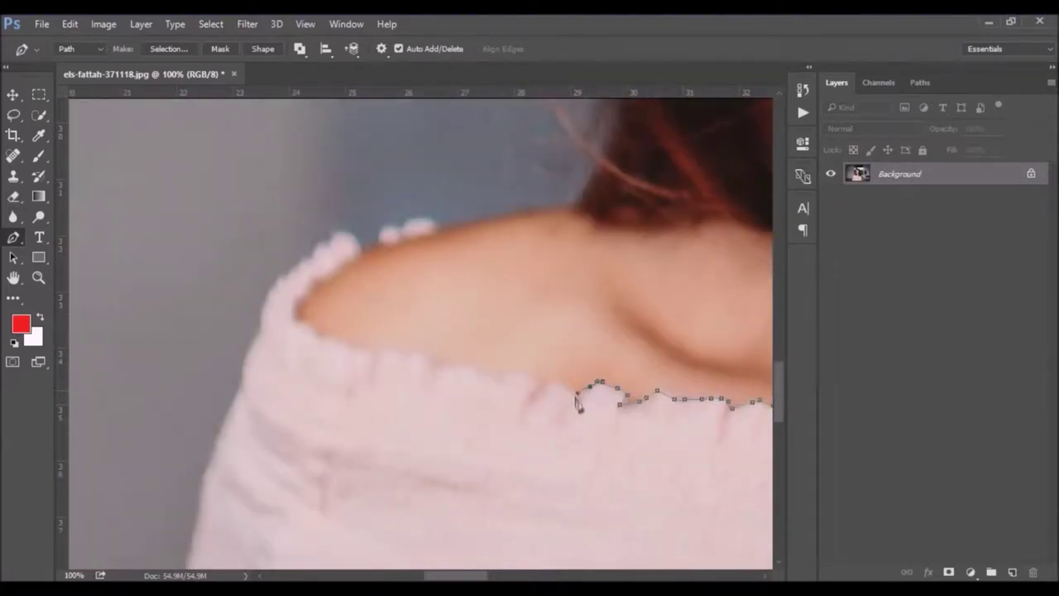
mouse_move(509, 374)
left_mouse_down()
mouse_move(609, 374)
mouse_move(451, 360)
mouse_move(397, 323)
mouse_move(442, 283)
left_mouse_up()
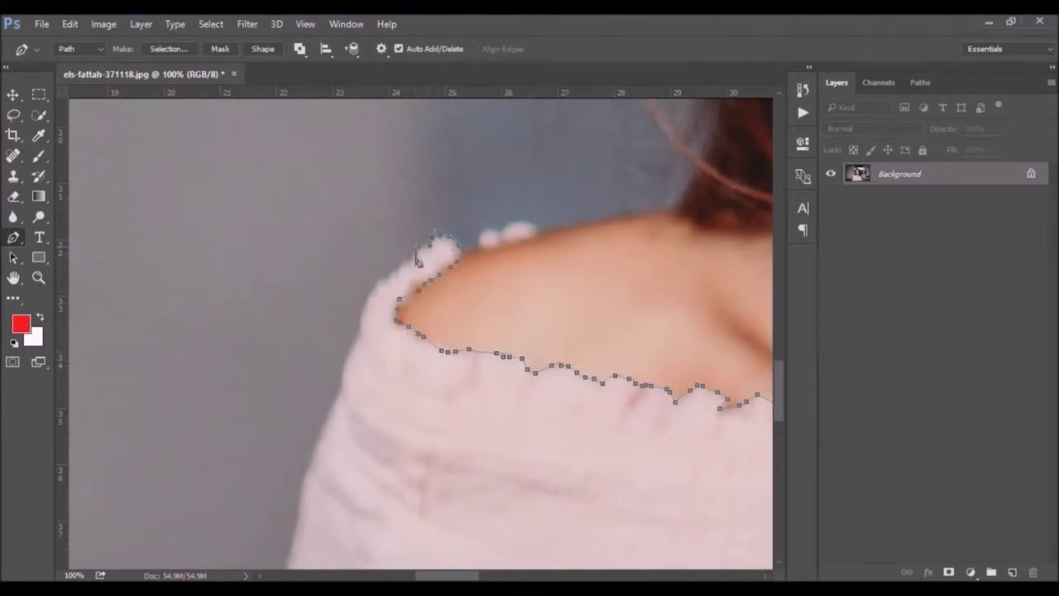
mouse_move(373, 296)
left_mouse_down()
mouse_move(362, 338)
mouse_move(499, 250)
left_mouse_up()
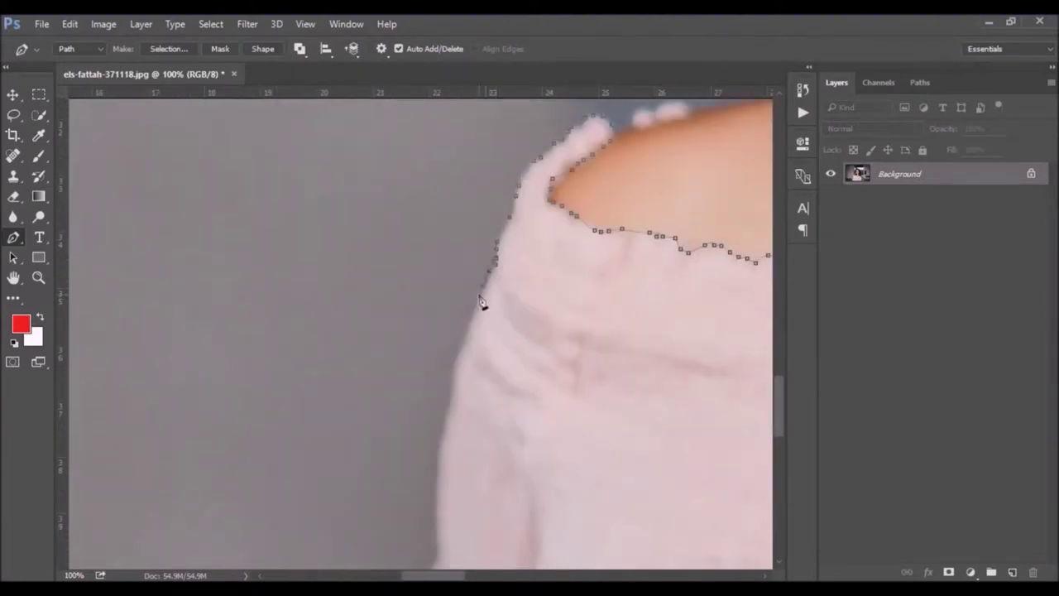
left_click_drag(452, 413, 445, 235)
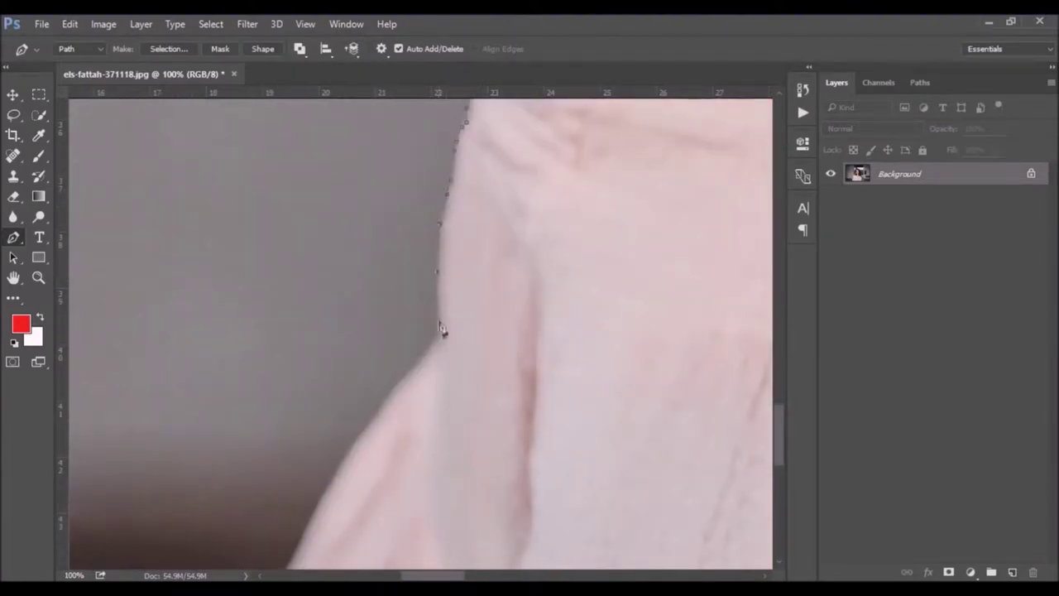
left_click_drag(441, 329, 511, 222)
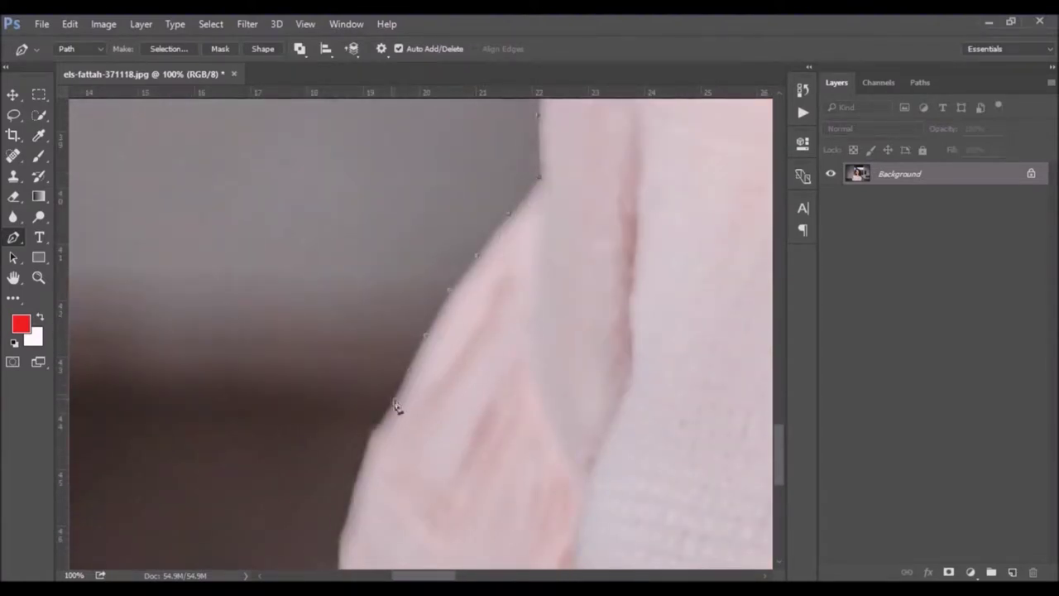
mouse_move(372, 433)
left_mouse_down()
mouse_move(588, 224)
mouse_move(516, 356)
left_mouse_up()
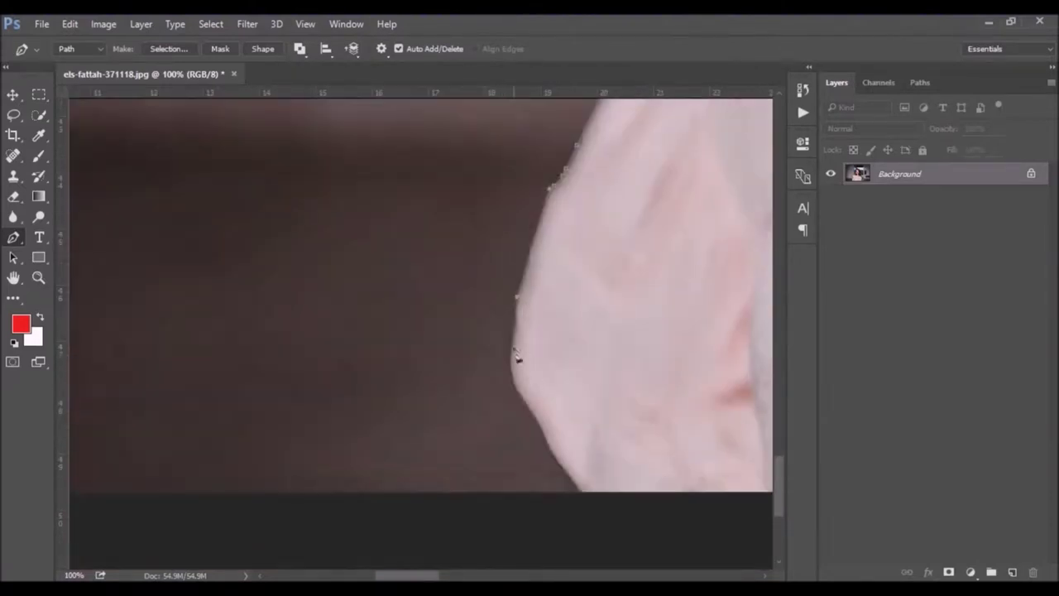
left_click_drag(552, 458, 475, 408)
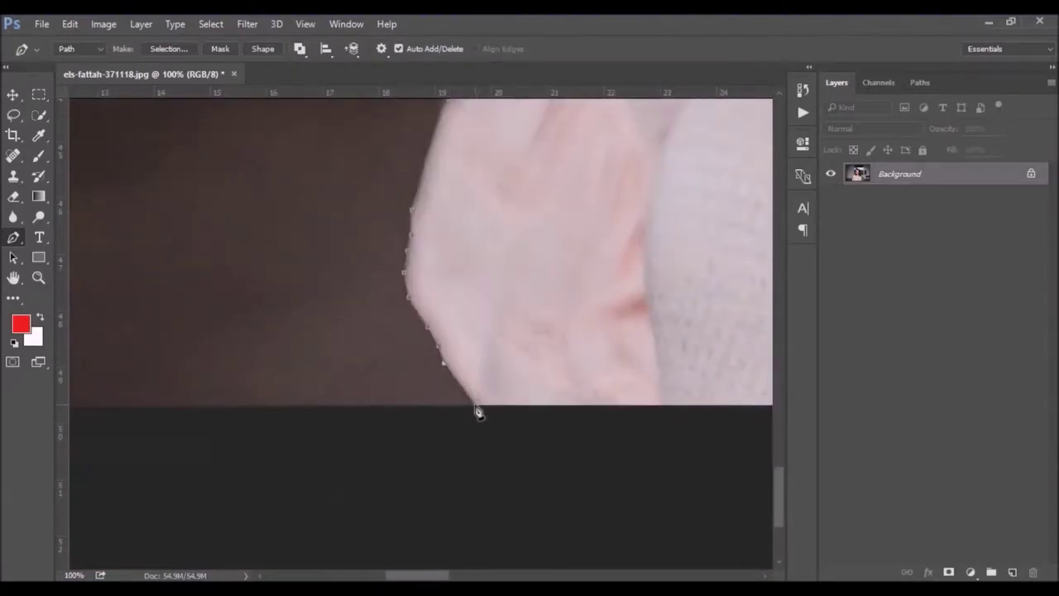
mouse_move(521, 347)
left_mouse_down()
mouse_move(379, 296)
mouse_move(431, 313)
left_mouse_up()
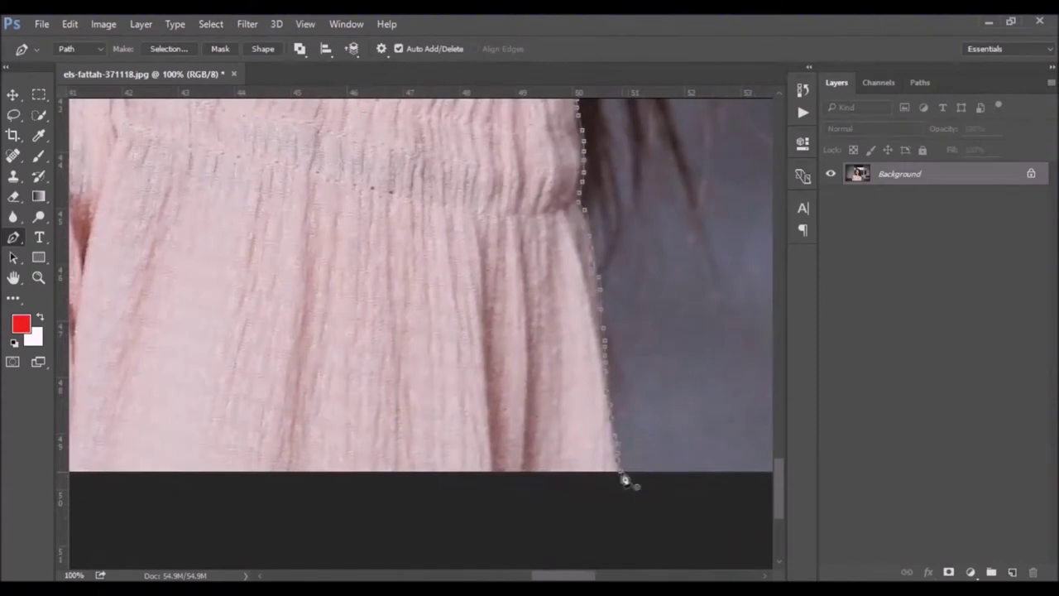
right_click(377, 228)
Convert the path to a selection, zoom out to the whole photo, and add Layer 1
left_click(425, 257)
key("Return")
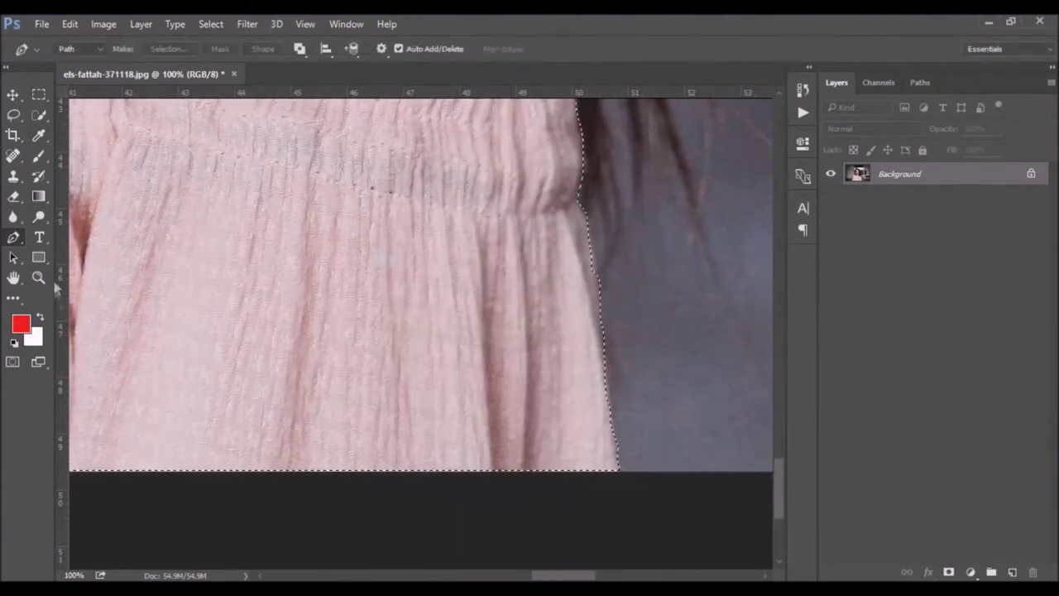
key("z")
mouse_move(463, 361)
left_mouse_down()
mouse_move(396, 360)
mouse_move(419, 406)
left_mouse_up()
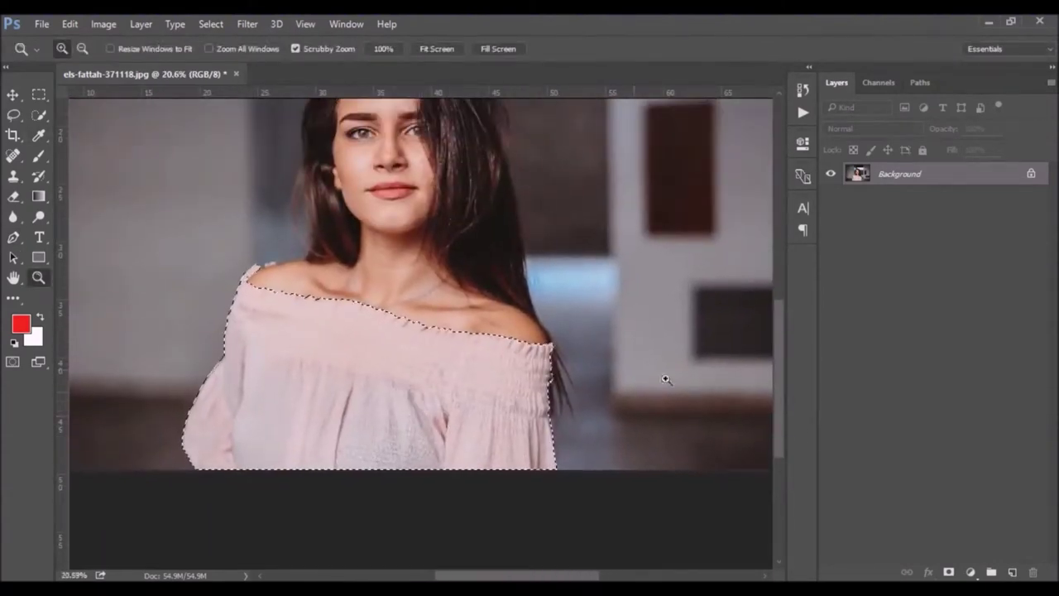
left_click(1011, 571)
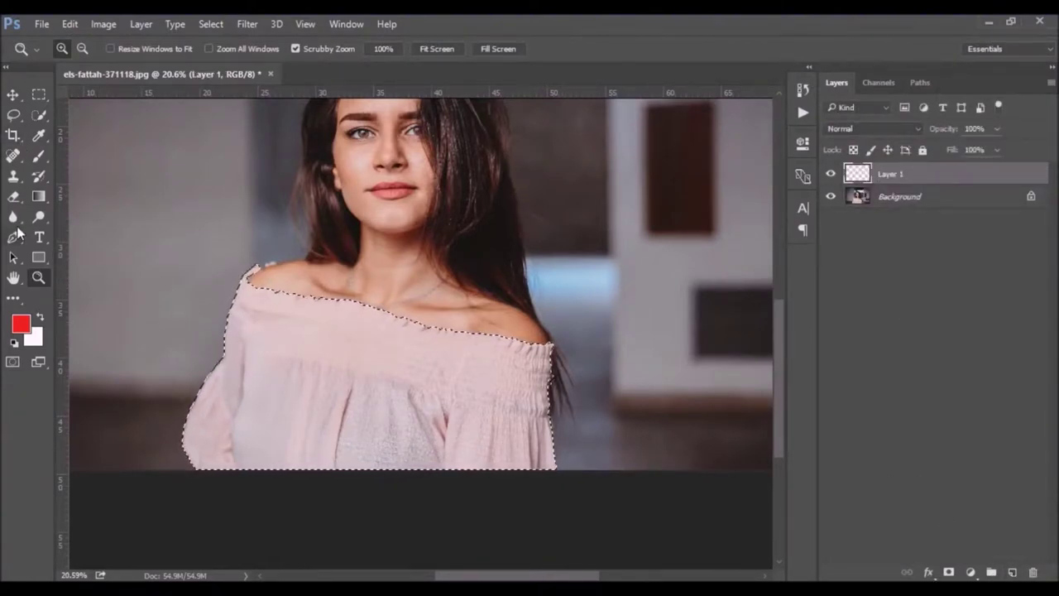
Paint the selection solid red on Layer 1 with a 495 px, 0% hardness brush
left_click(39, 121)
left_click(38, 157)
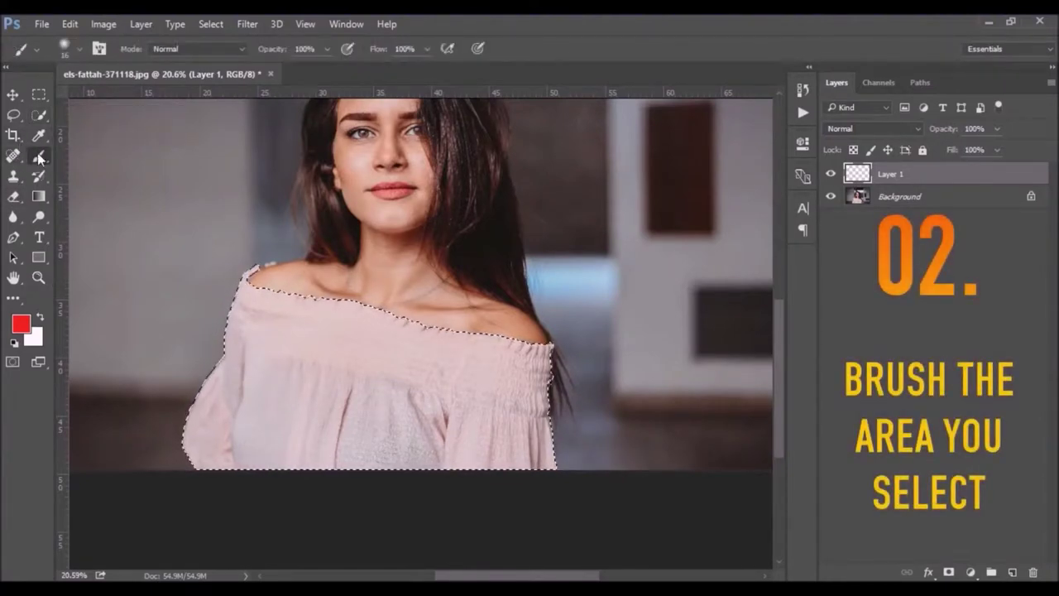
right_click(370, 356)
left_click(482, 377)
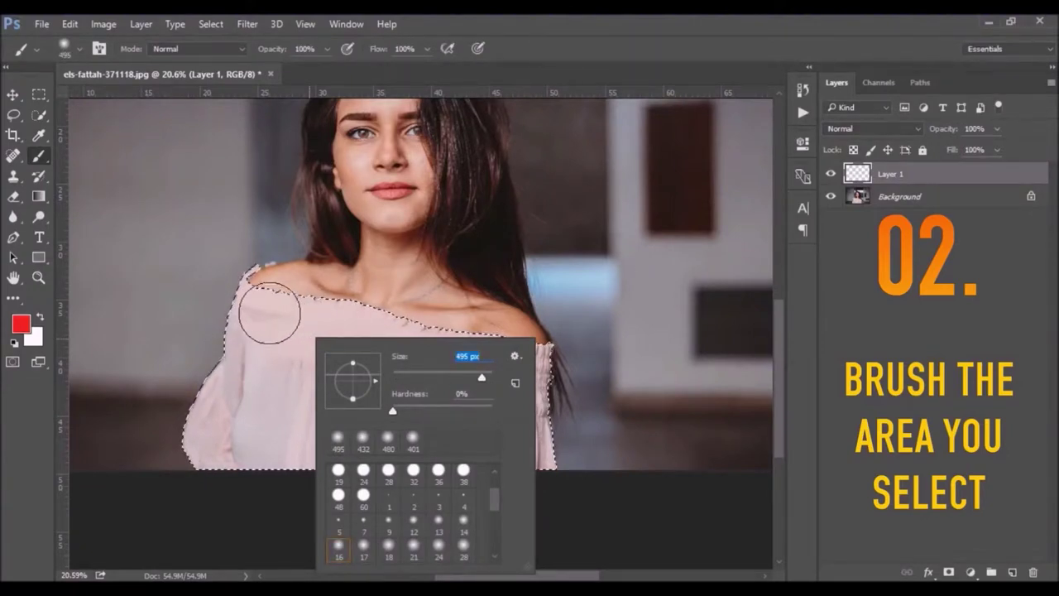
mouse_move(260, 312)
left_mouse_down()
mouse_move(208, 432)
mouse_move(436, 428)
mouse_move(426, 320)
mouse_move(331, 295)
mouse_move(281, 331)
mouse_move(272, 386)
mouse_move(310, 366)
mouse_move(252, 389)
left_mouse_up()
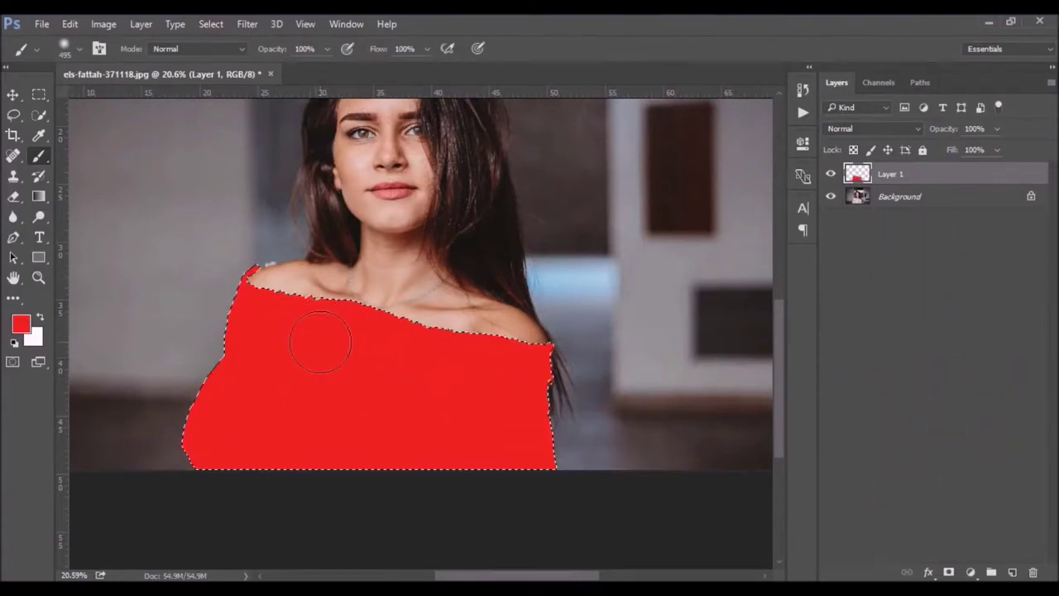
left_click(12, 96)
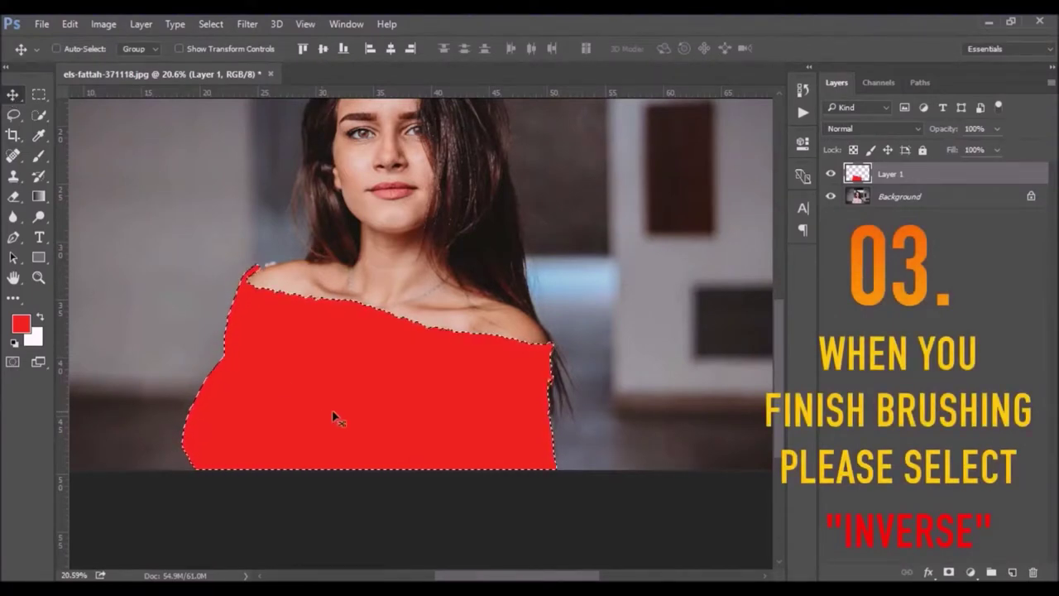
Invert the selection from the Select menu and make the Background layer active
left_click(207, 27)
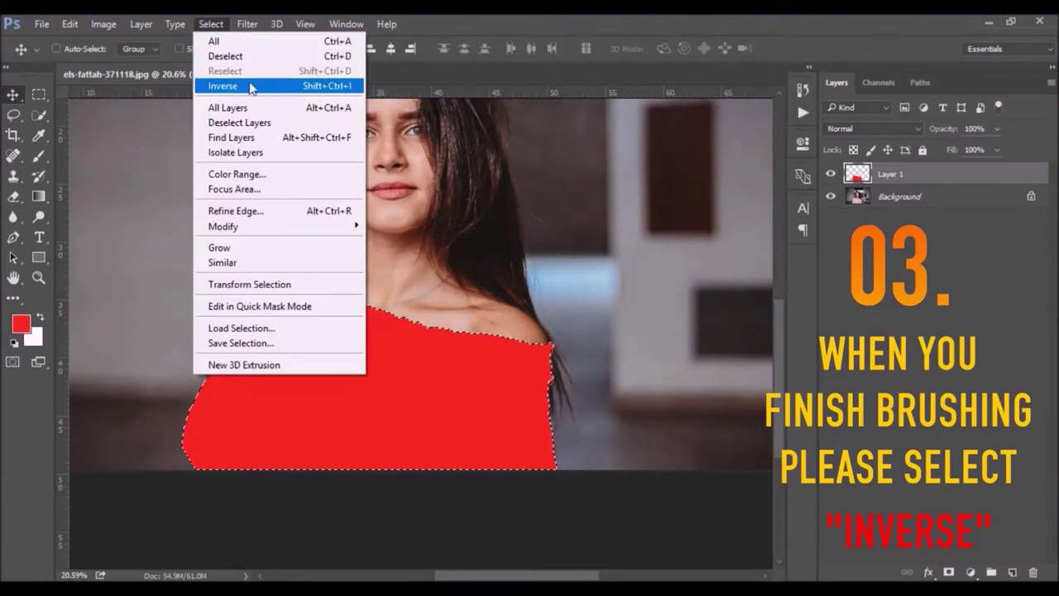
left_click(222, 87)
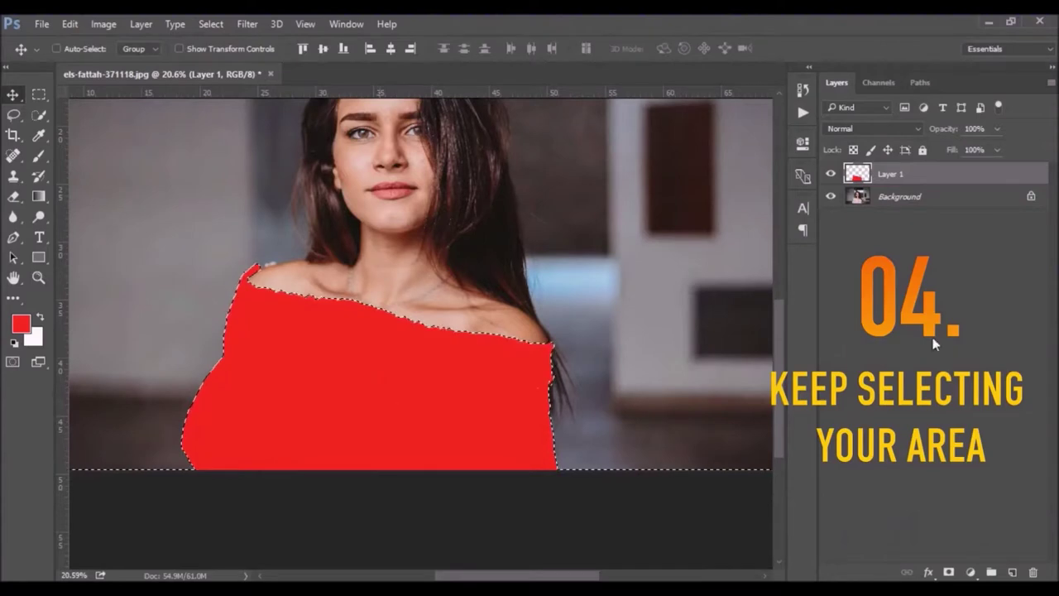
left_click(915, 200)
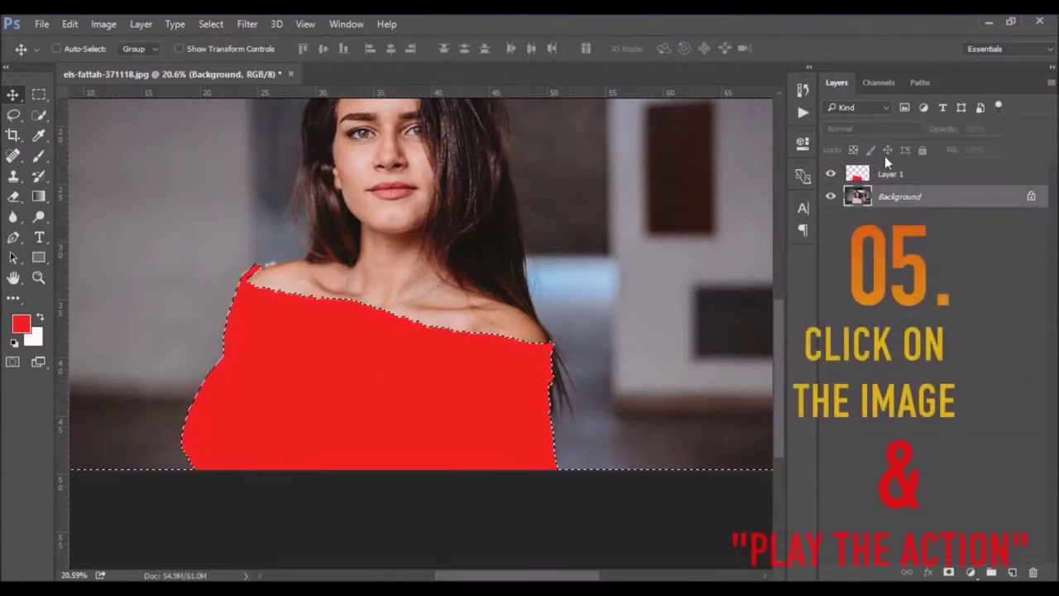
Play the PLAY ACTION action from the Royal Golden action set
left_click(805, 114)
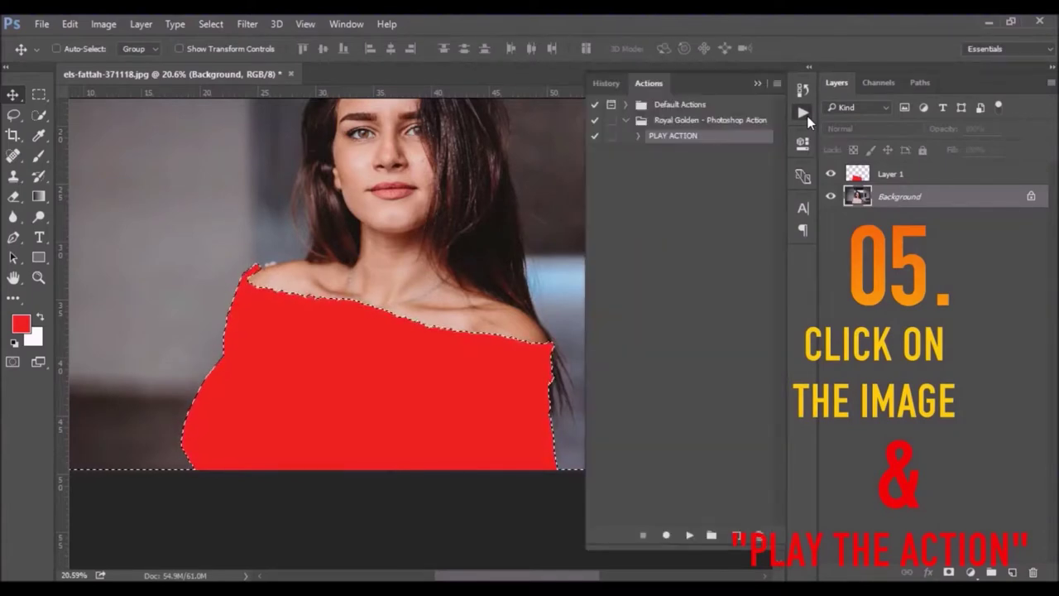
left_click(709, 124)
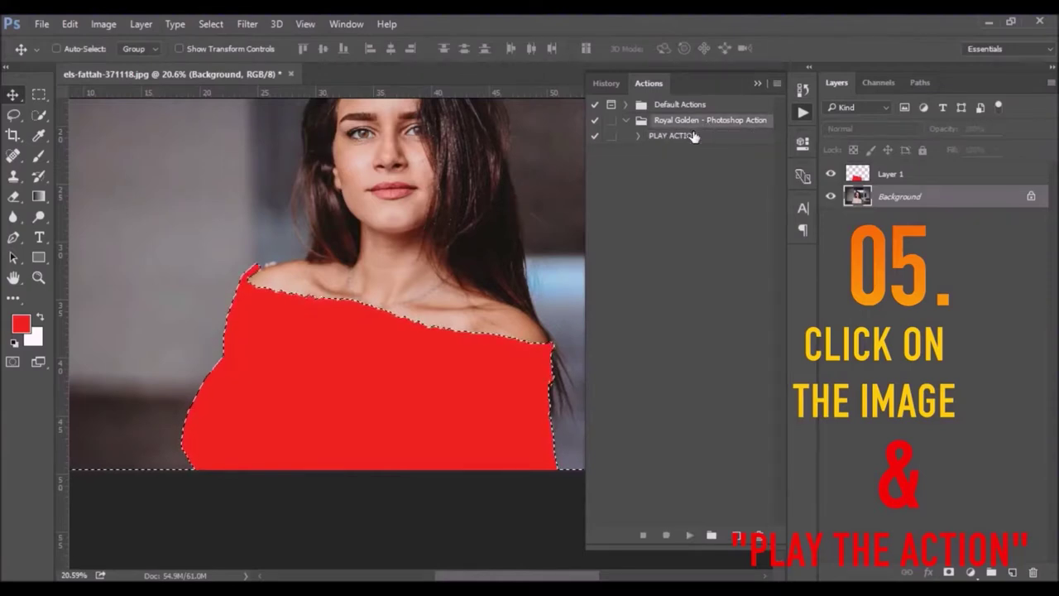
left_click(691, 136)
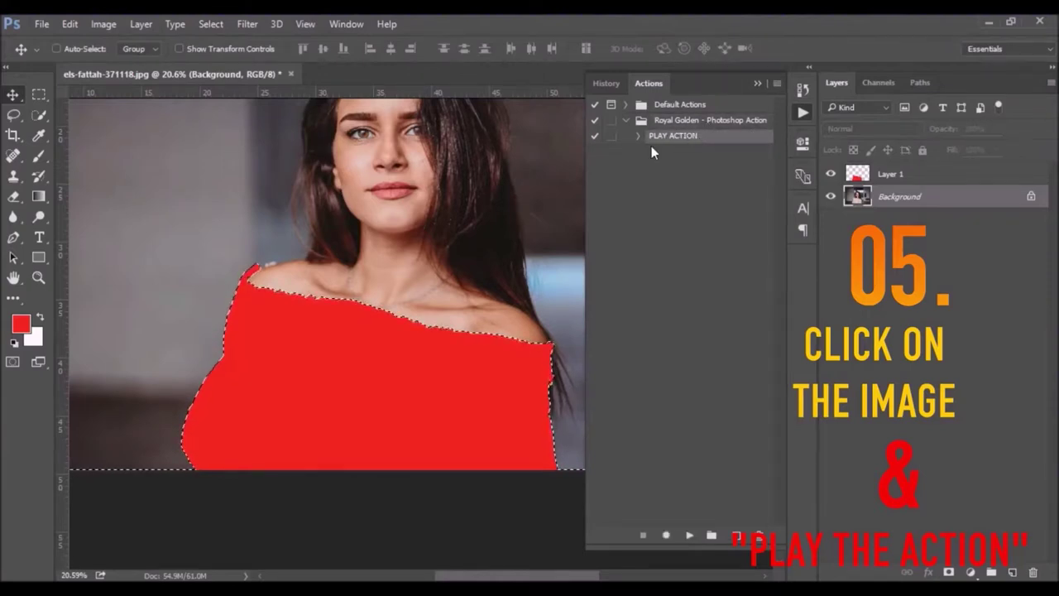
left_click(687, 537)
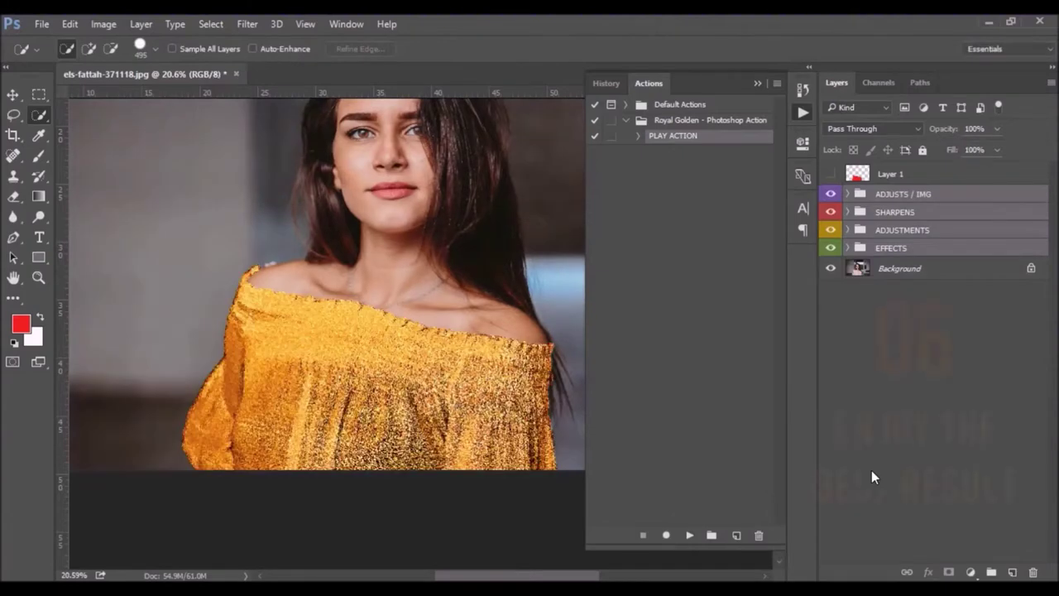
Inspect the ADJUSTMENTS, ADJUSTS / IMG and EFFECTS groups, leaving ADJUSTS / IMG expanded
left_click(848, 230)
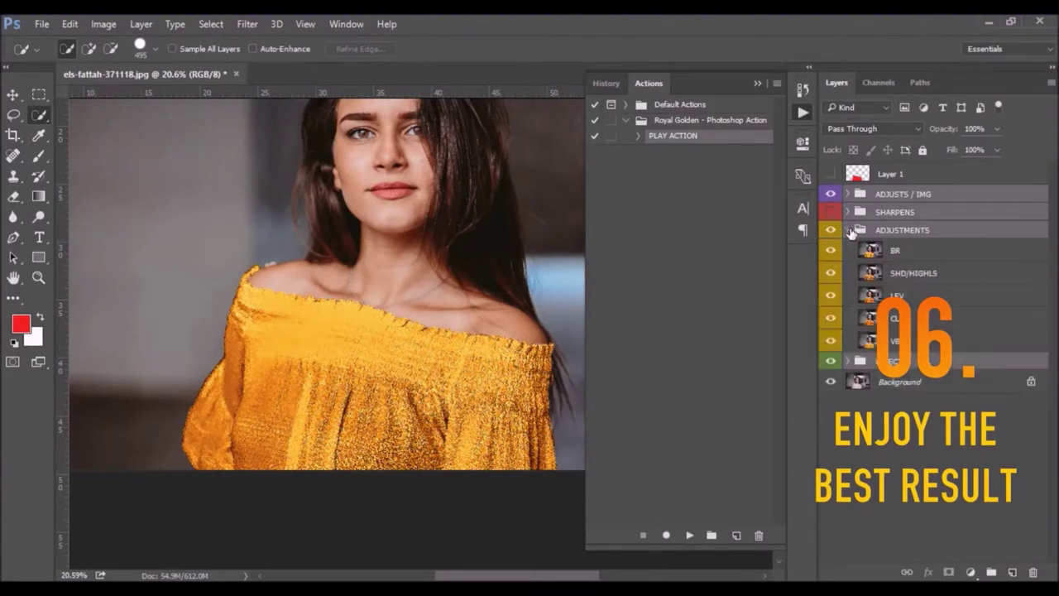
left_click(848, 230)
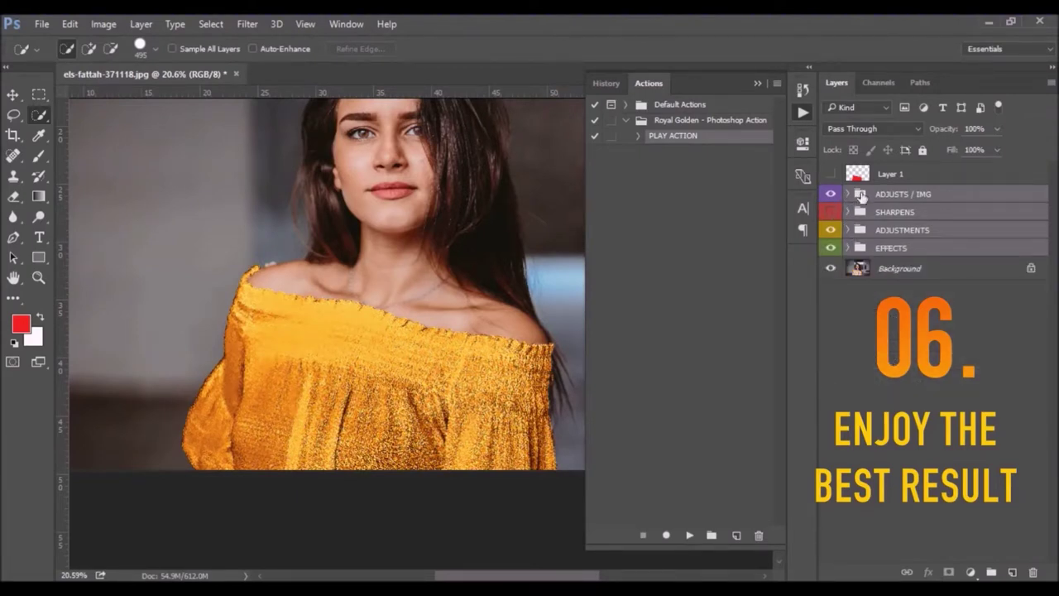
left_click(848, 195)
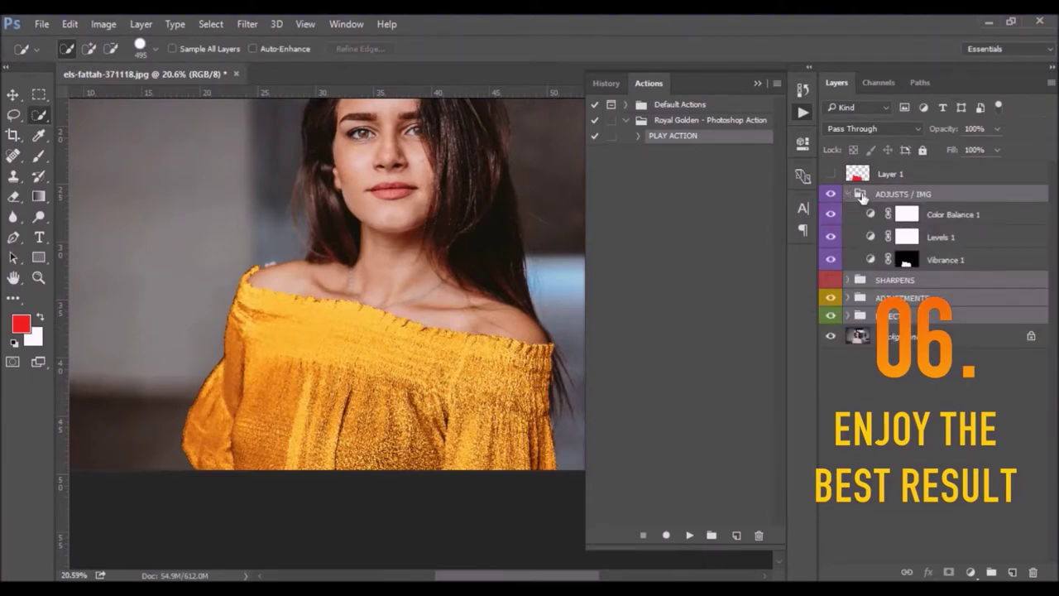
left_click(848, 194)
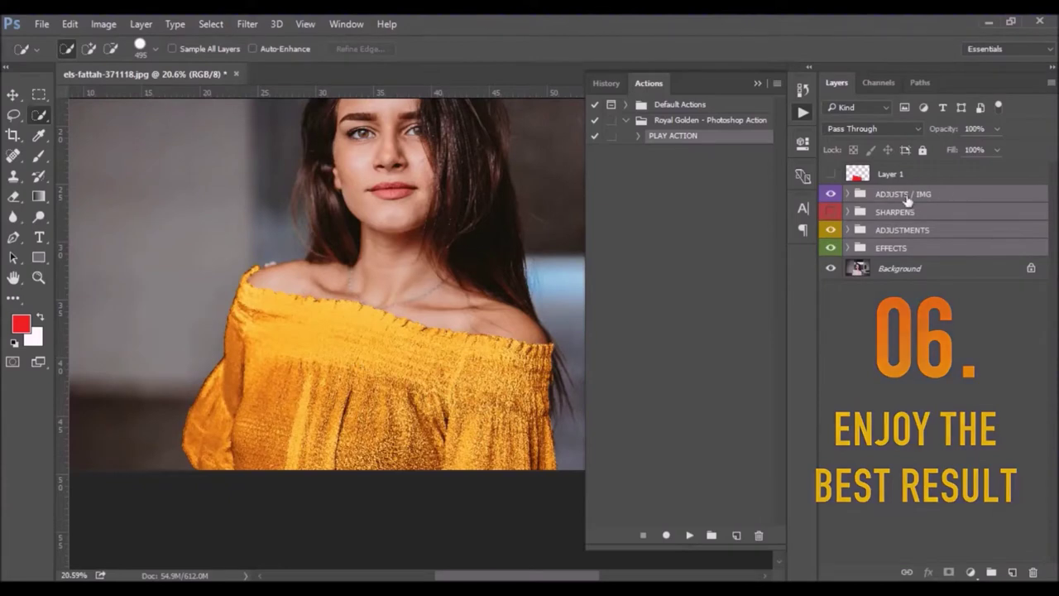
left_click(848, 248)
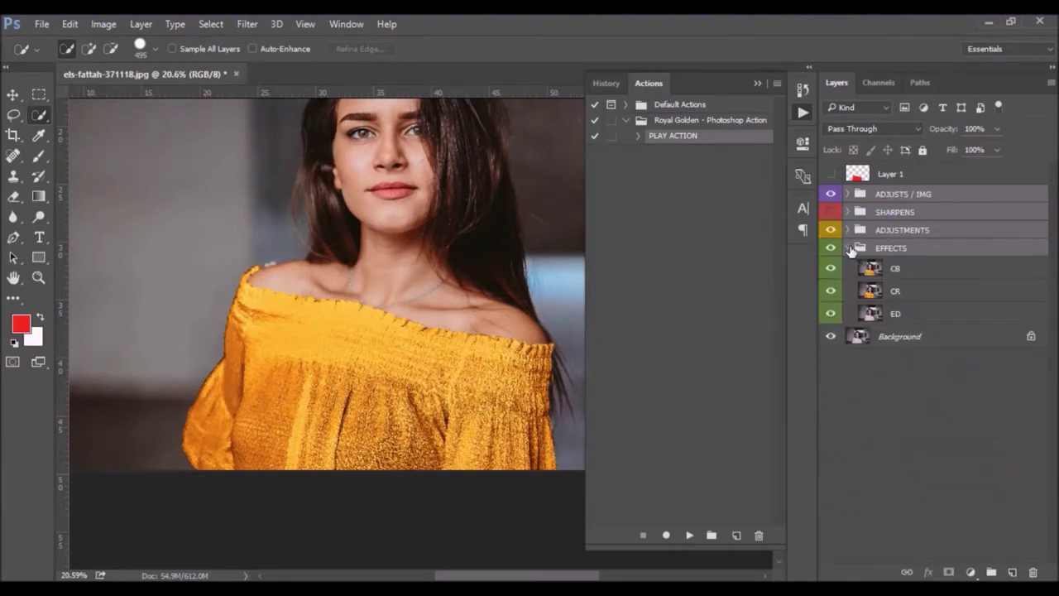
left_click(848, 249)
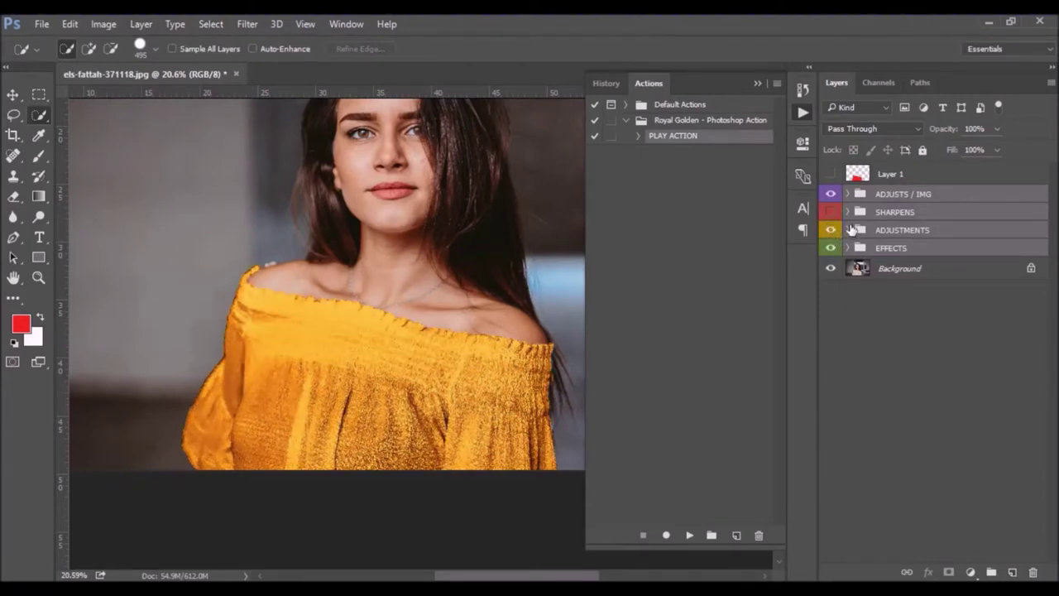
left_click(848, 230)
left_click(849, 230)
left_click(10, 97)
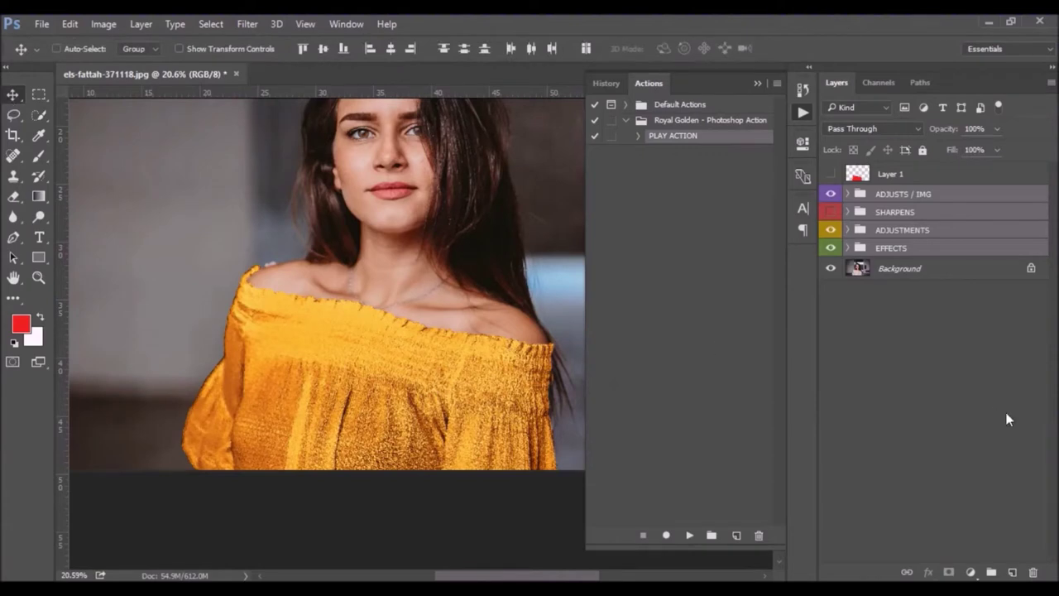
left_click(845, 194)
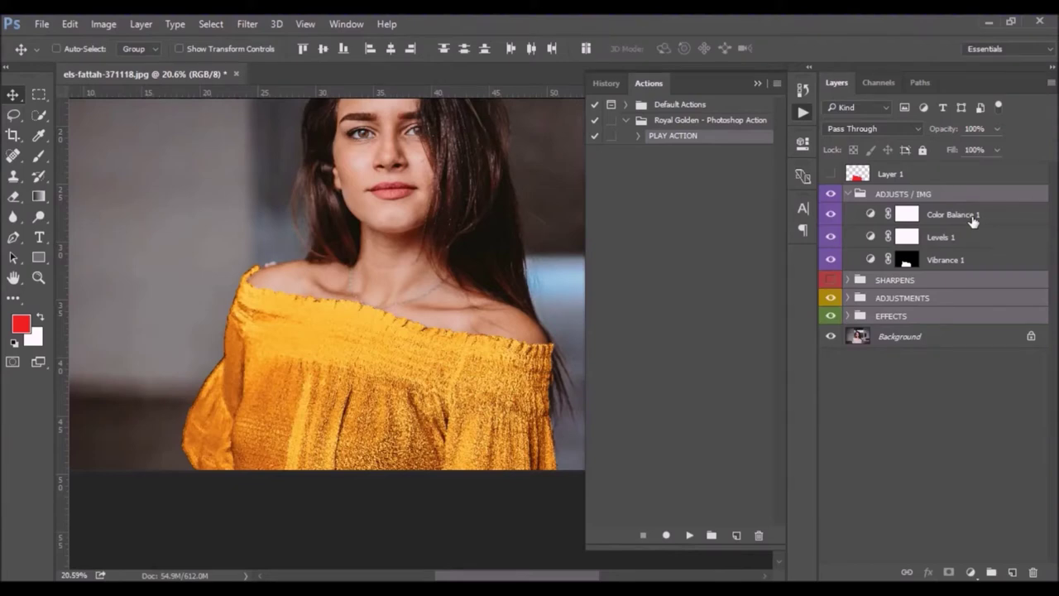
Set Color Balance 1's midtones Cyan–Red to +33 and close its Properties
key("alt+bracketleft")
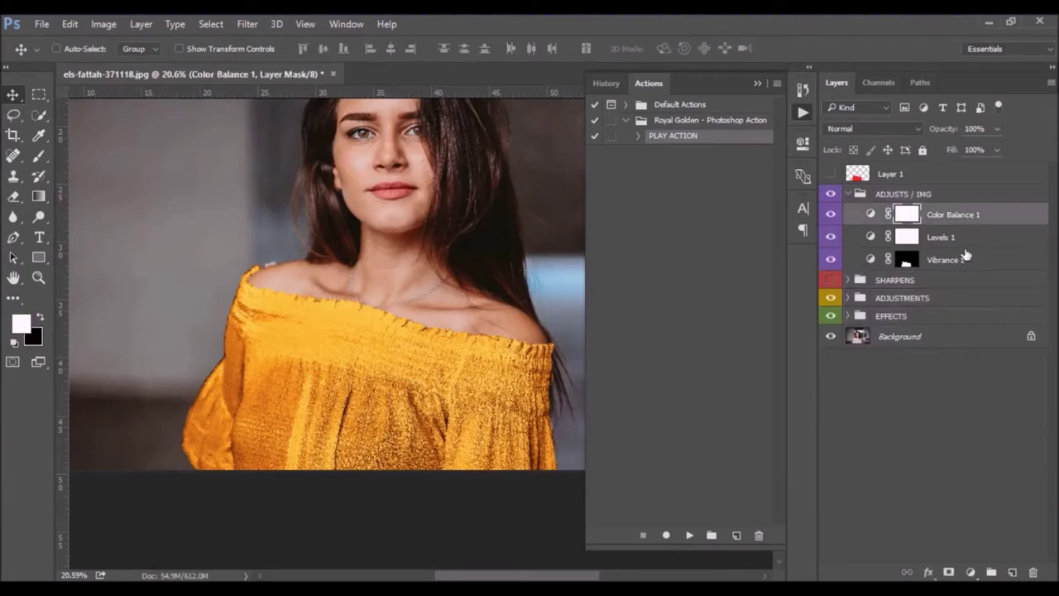
double_click(871, 215)
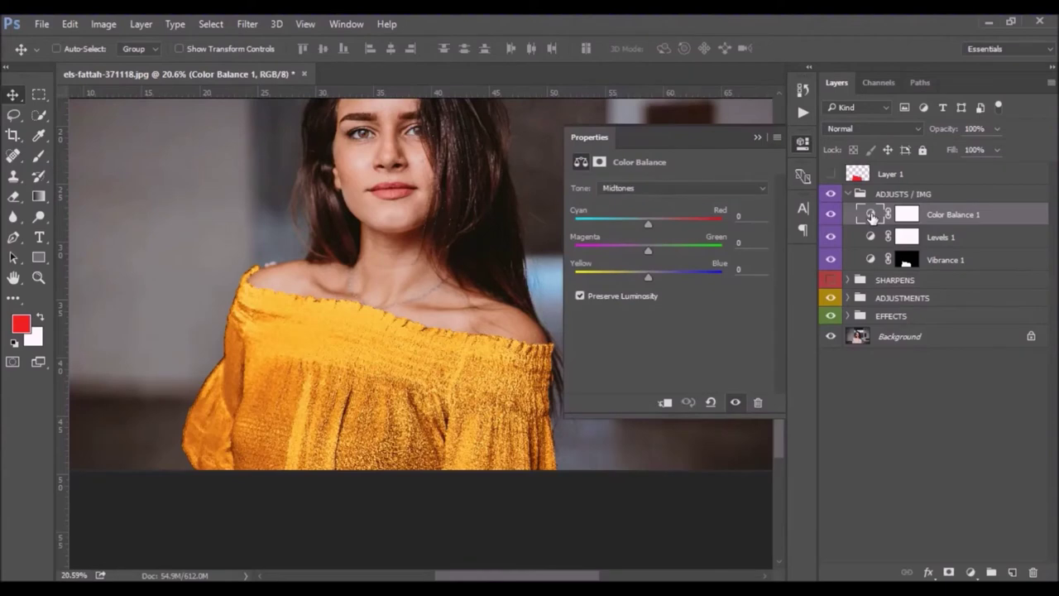
mouse_move(649, 224)
left_mouse_down()
mouse_move(673, 223)
mouse_move(651, 225)
left_mouse_up()
left_click(759, 137)
Collapse the ADJUSTS / IMG group and fit the whole image on screen
left_click(847, 195)
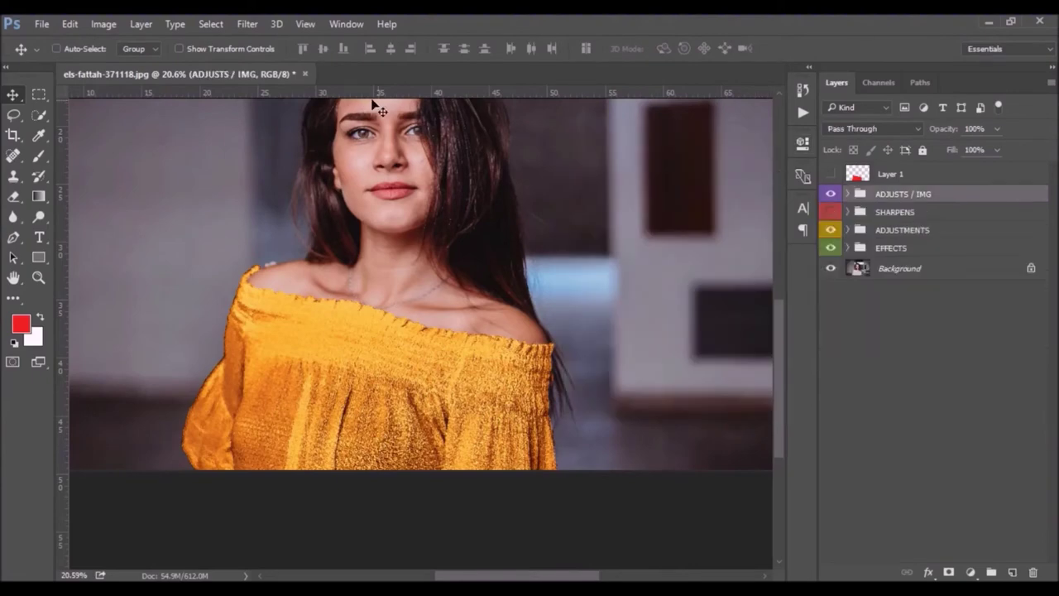
left_click(39, 281)
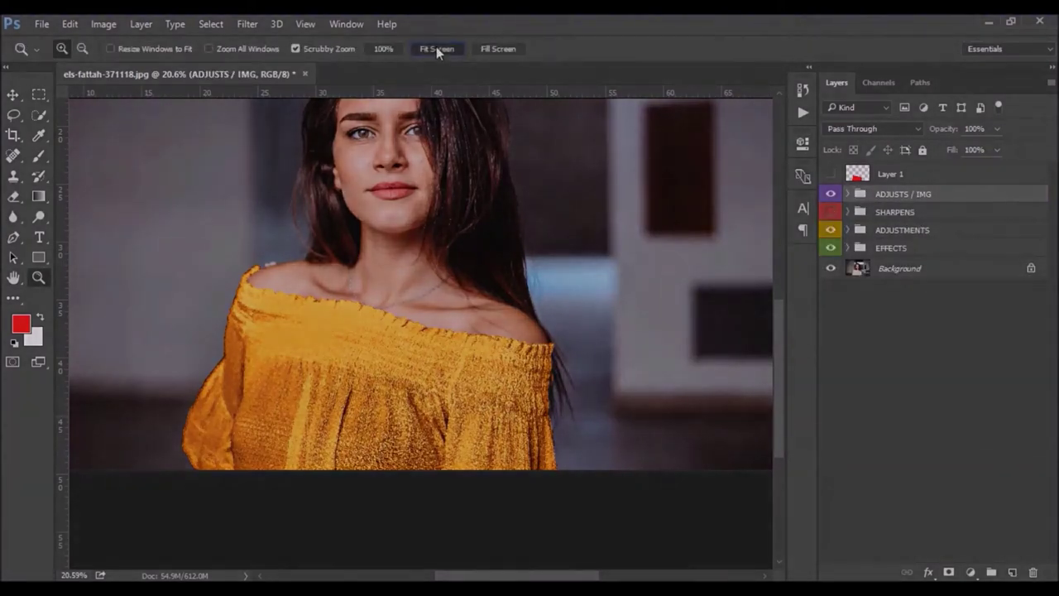
left_click(436, 48)
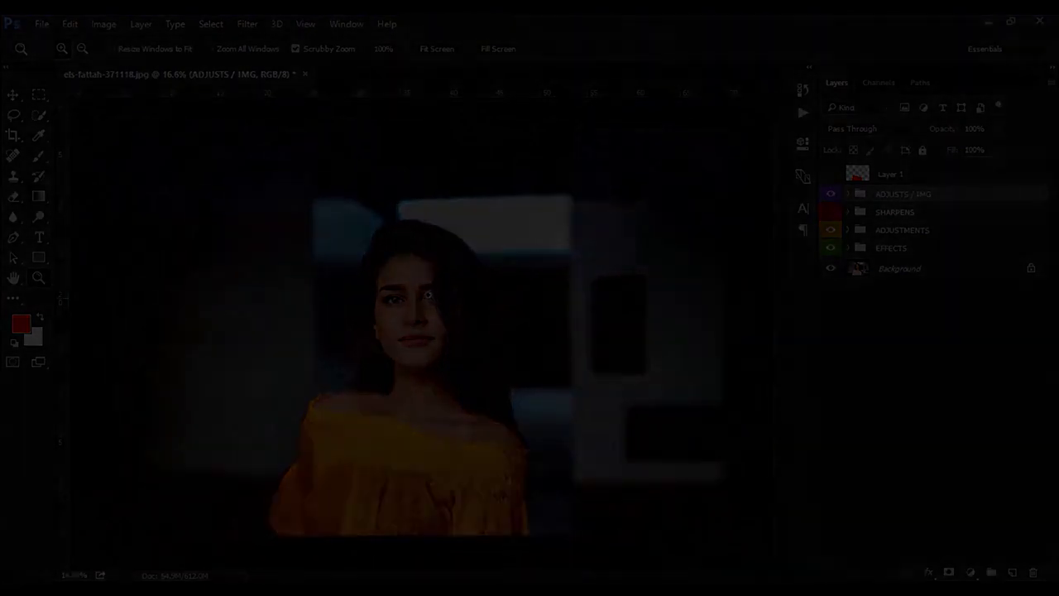